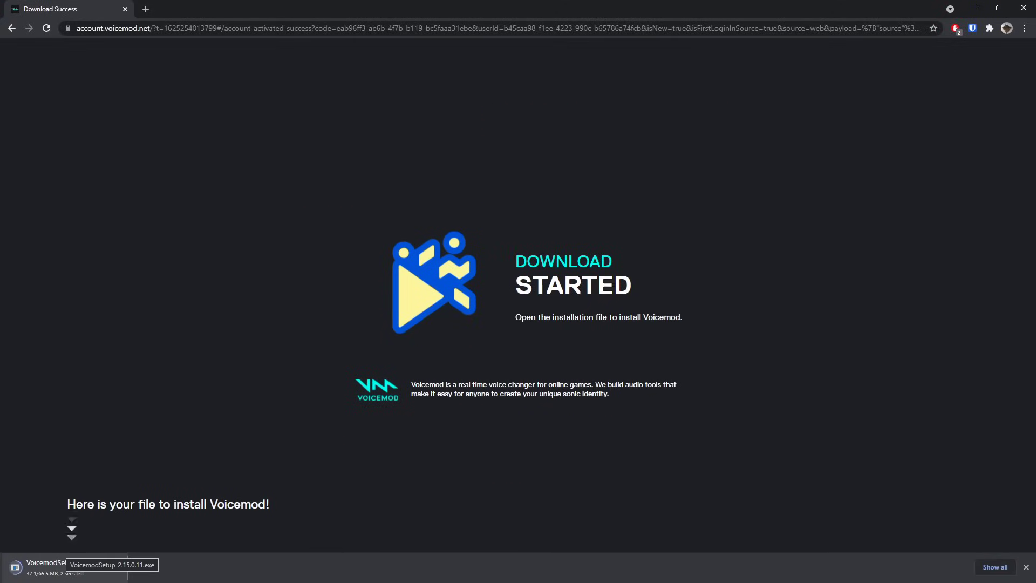
# Run the downloaded VoicemodSetup_2.15.0.11.exe with English as the setup language and close the browser.
pyautogui.click(62, 571)
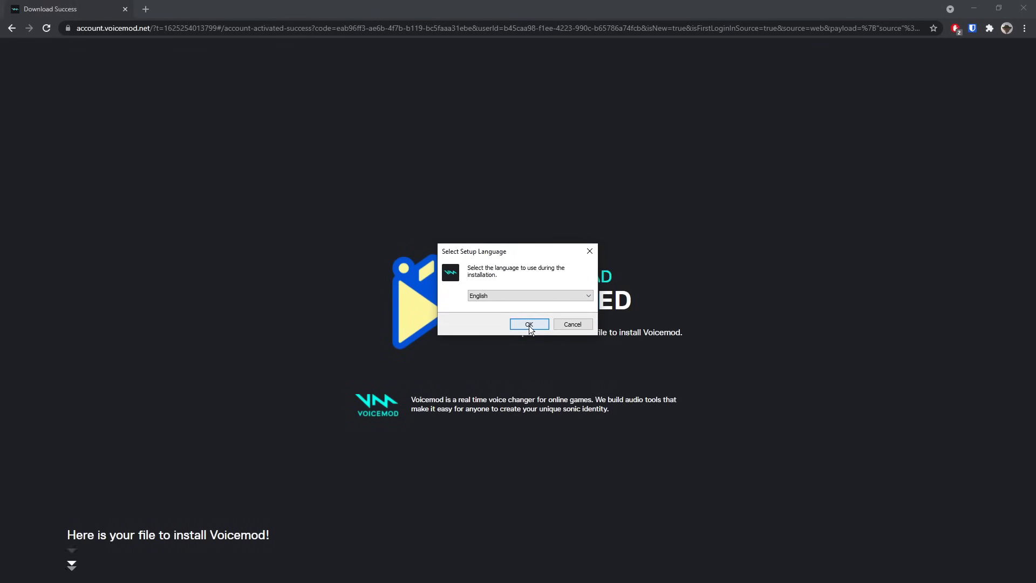
pyautogui.click(530, 324)
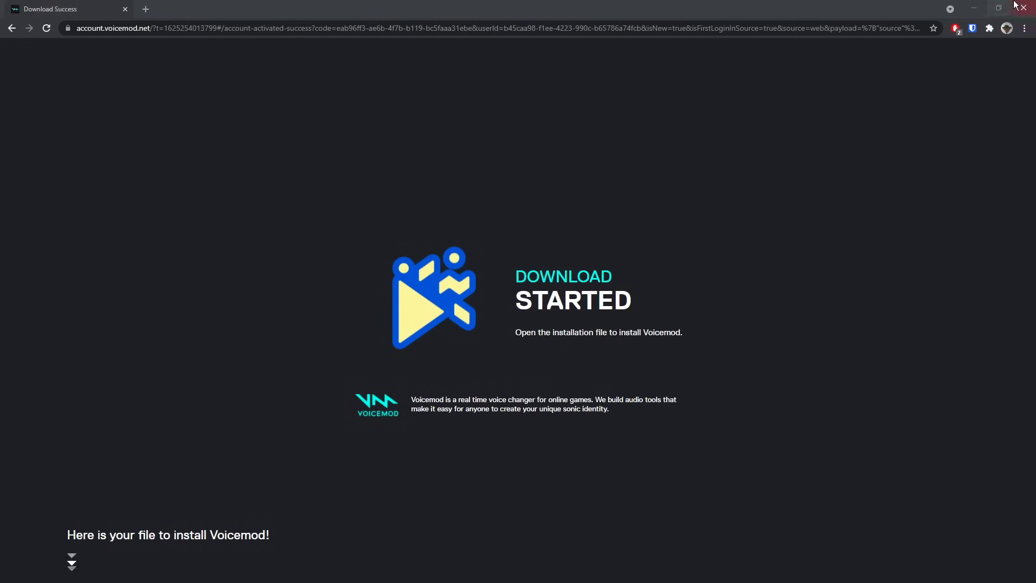
pyautogui.click(1017, 6)
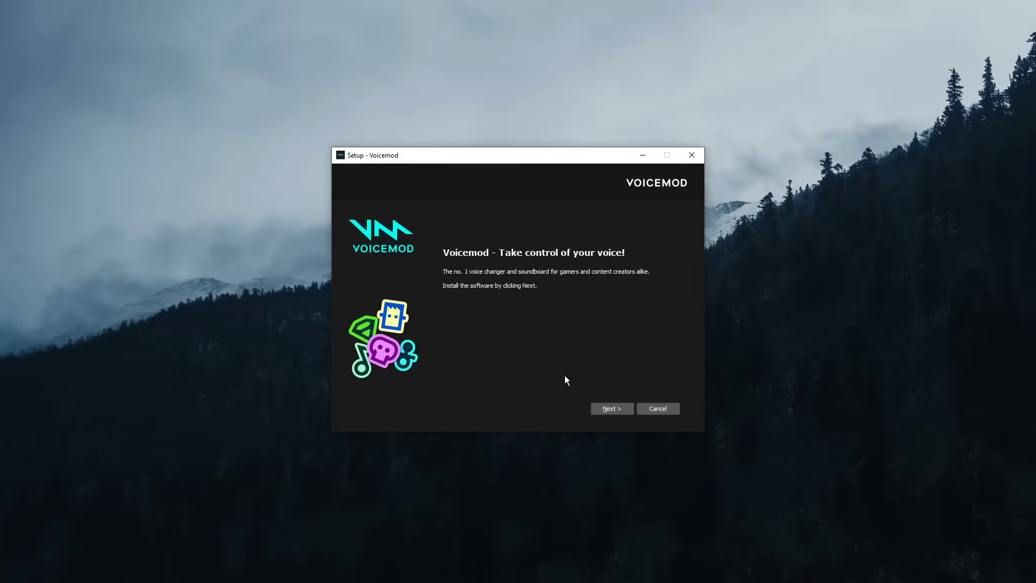
# Accept the license agreement, install Voicemod in the default folder and finish setup with Launch Voicemod enabled.
pyautogui.click(606, 412)
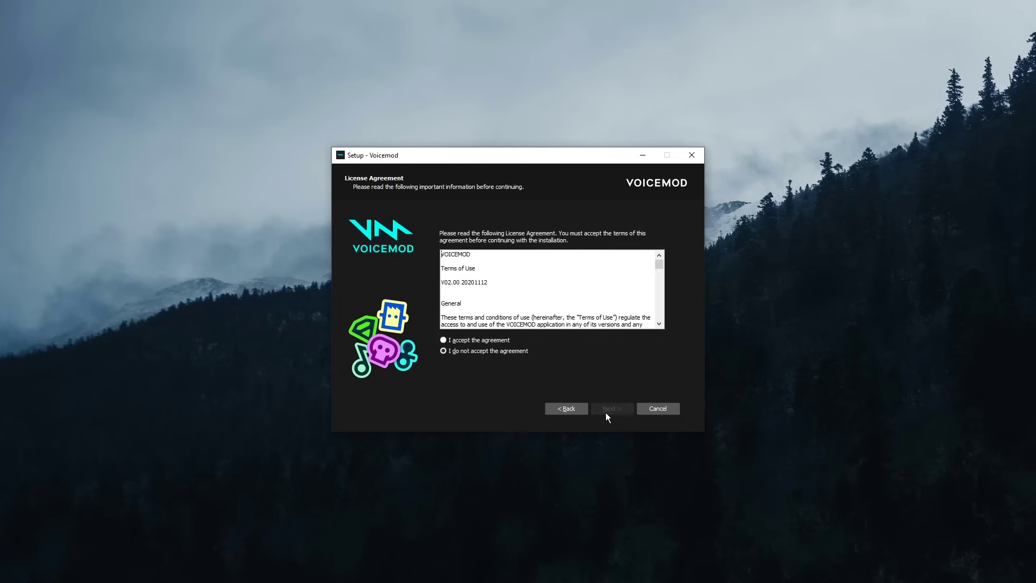
pyautogui.click(444, 340)
pyautogui.click(610, 411)
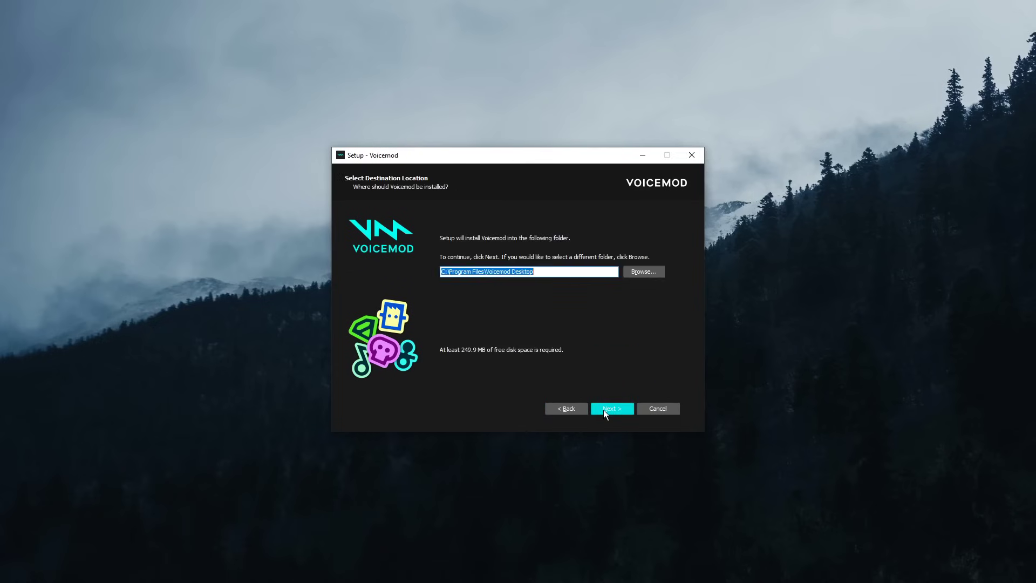
pyautogui.click(604, 410)
pyautogui.click(610, 413)
pyautogui.click(610, 413)
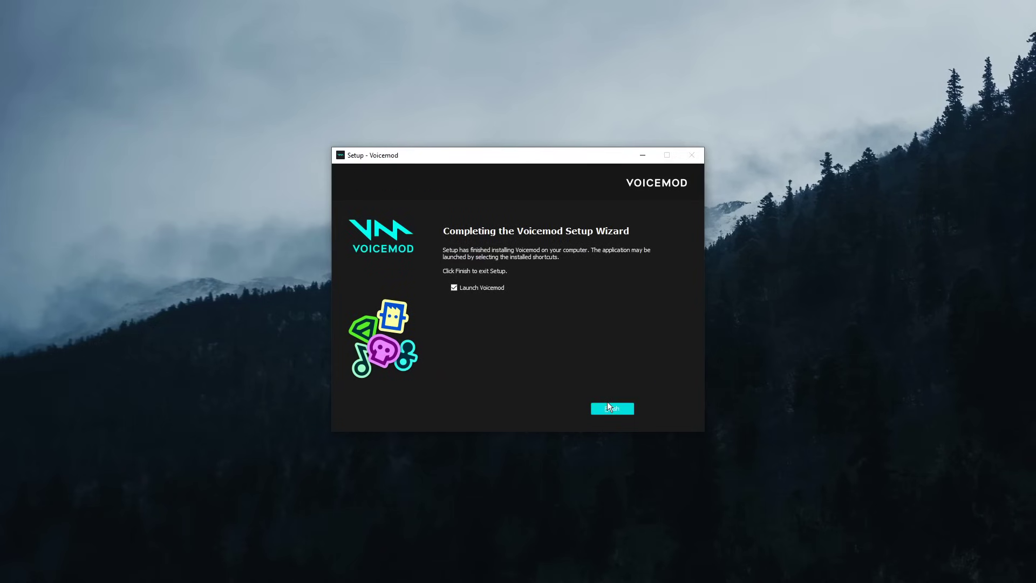
pyautogui.click(620, 410)
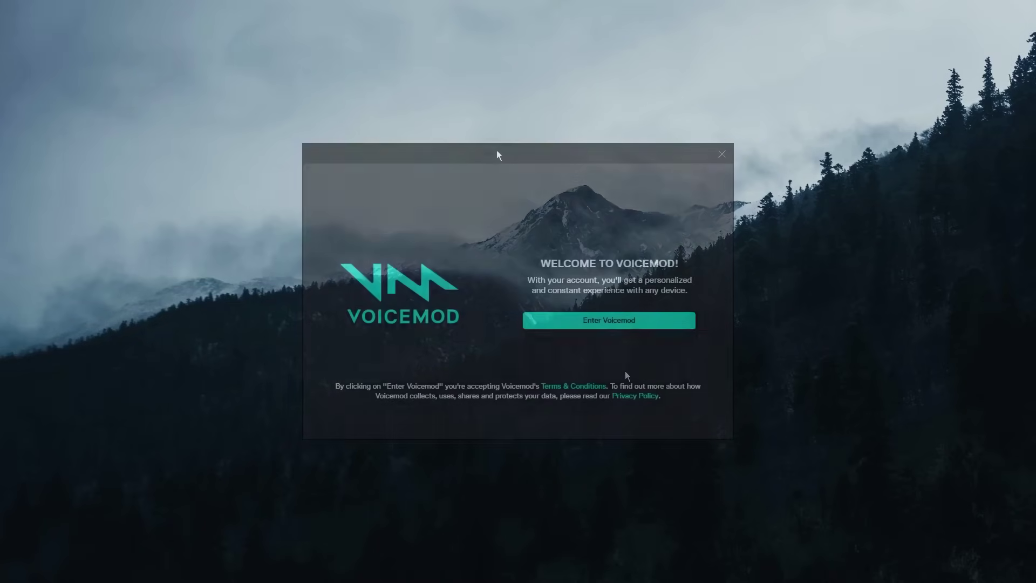
# Enter Voicemod and complete its audio setup with the M-Audio line microphone and Speakers (Realtek(R) Audio) as headphones.
pyautogui.click(622, 320)
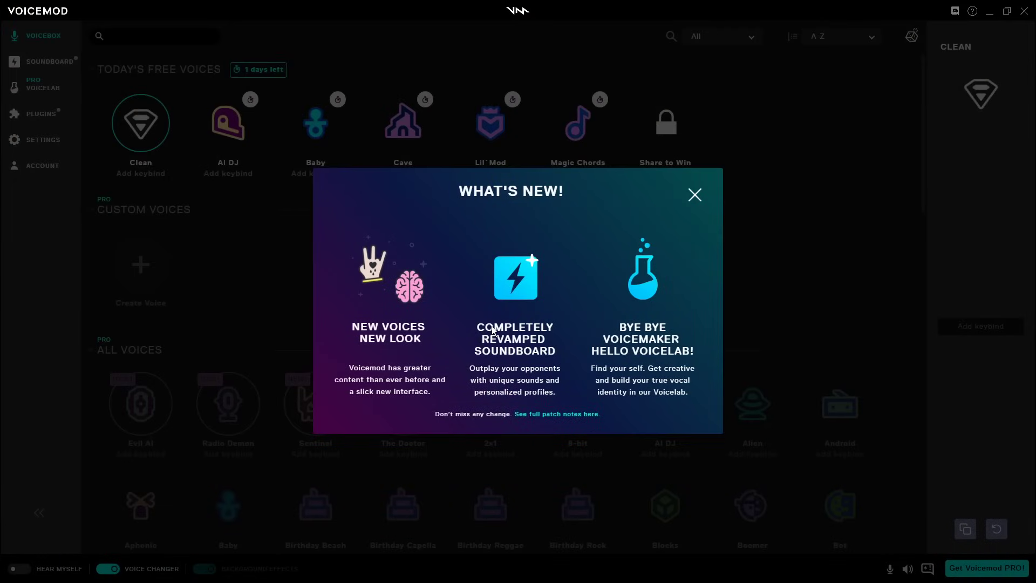
pyautogui.click(695, 196)
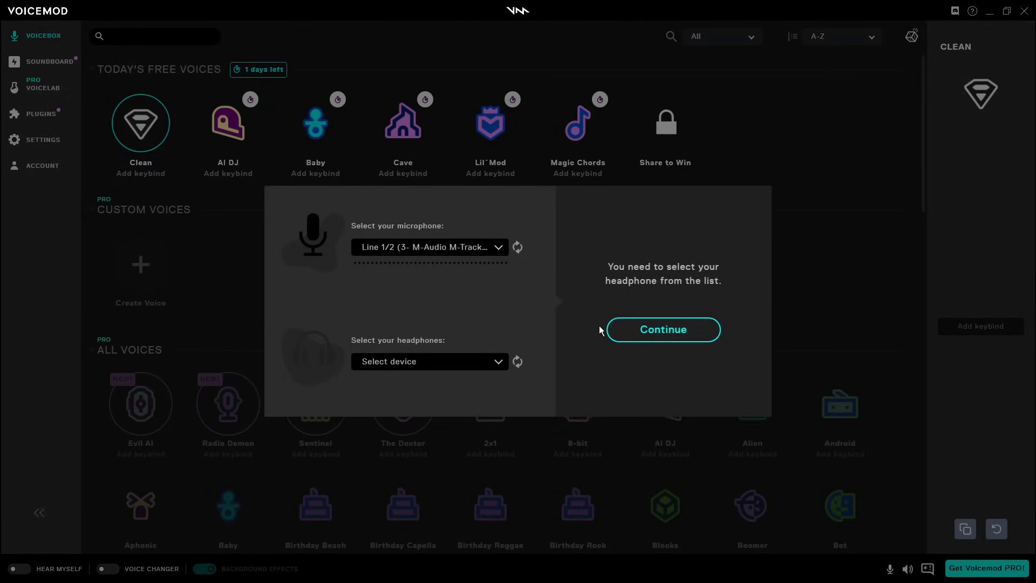
pyautogui.click(425, 367)
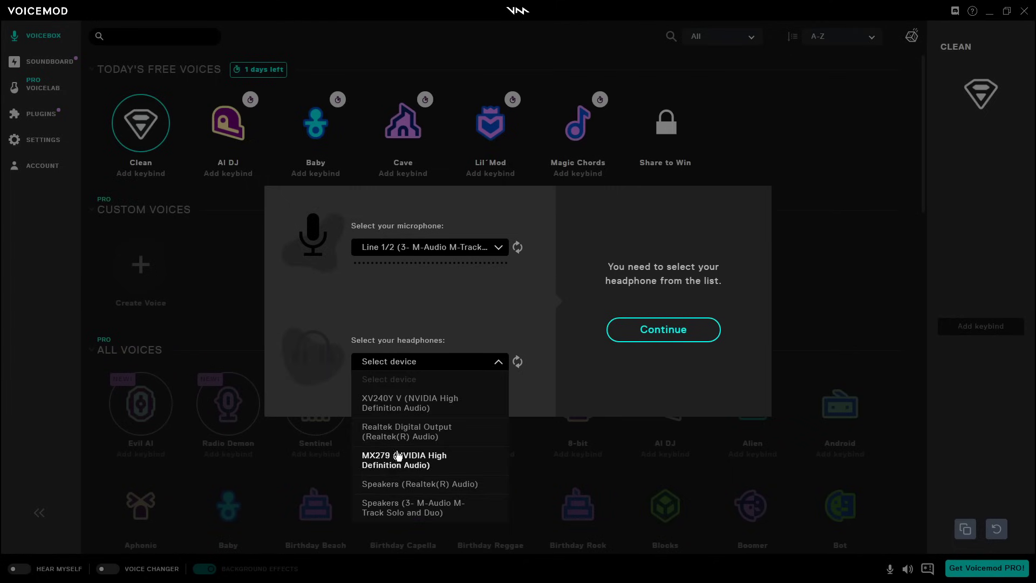
pyautogui.click(432, 484)
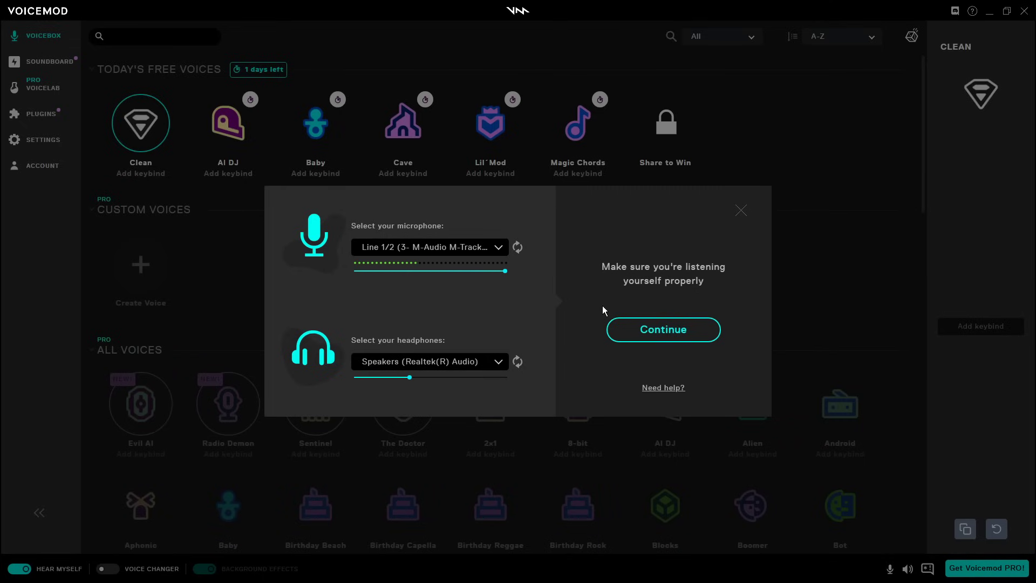
pyautogui.click(651, 339)
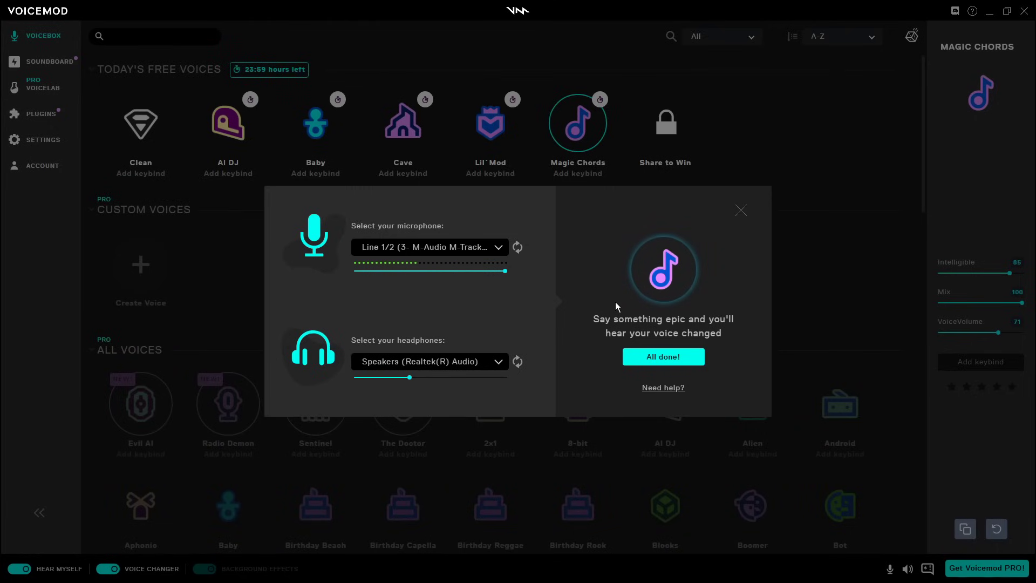
pyautogui.click(667, 359)
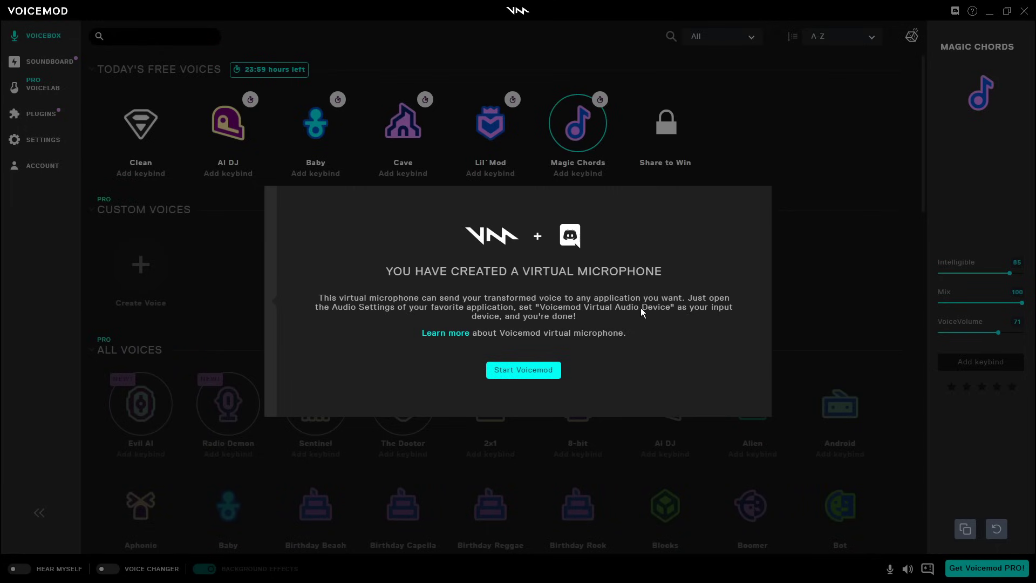
pyautogui.click(532, 377)
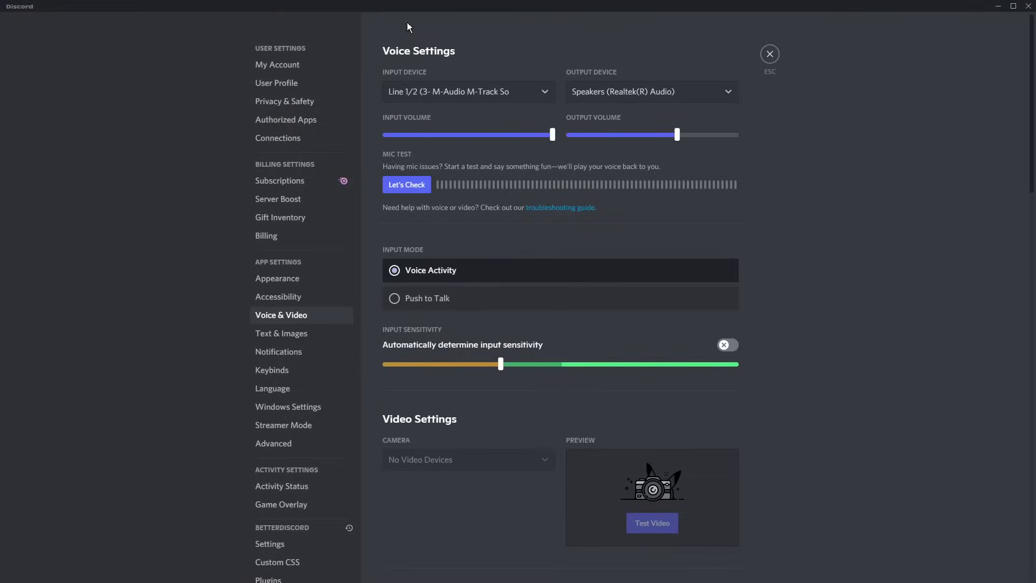
# In Discord, reopen the Voice & Video settings and set the input device to the Voicemod virtual microphone.
pyautogui.click(499, 92)
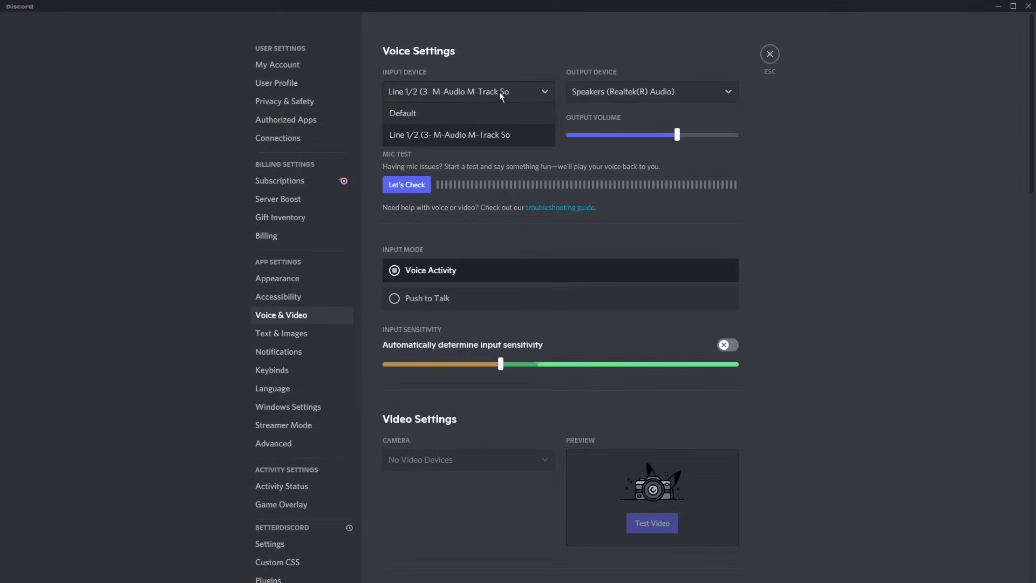
pyautogui.click(563, 87)
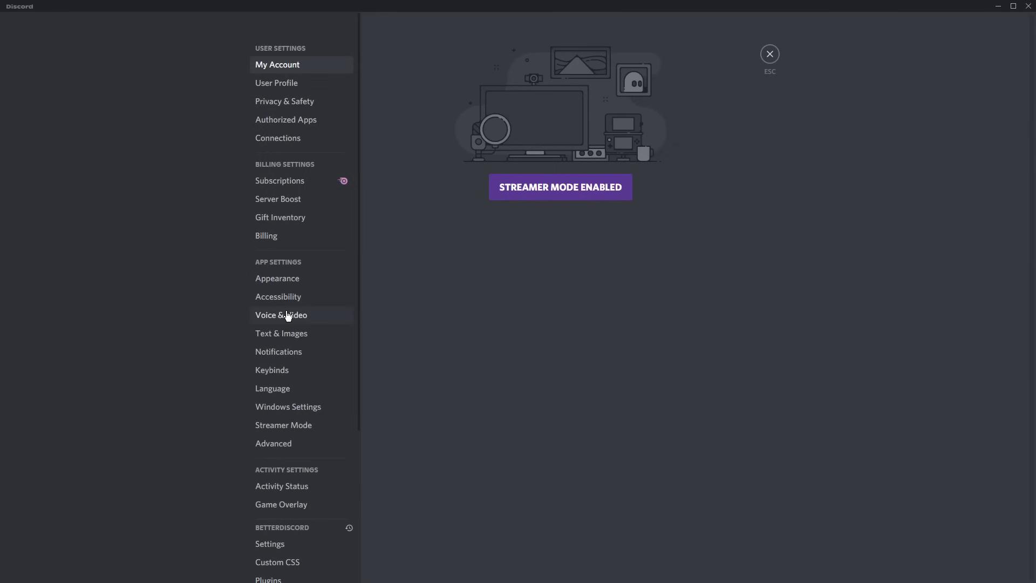
pyautogui.click(287, 316)
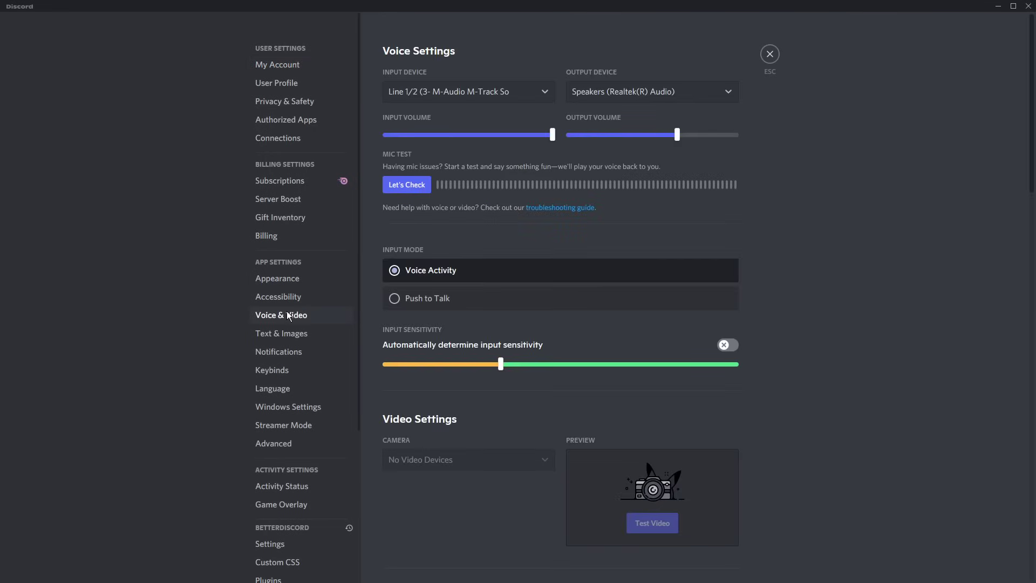
pyautogui.click(502, 94)
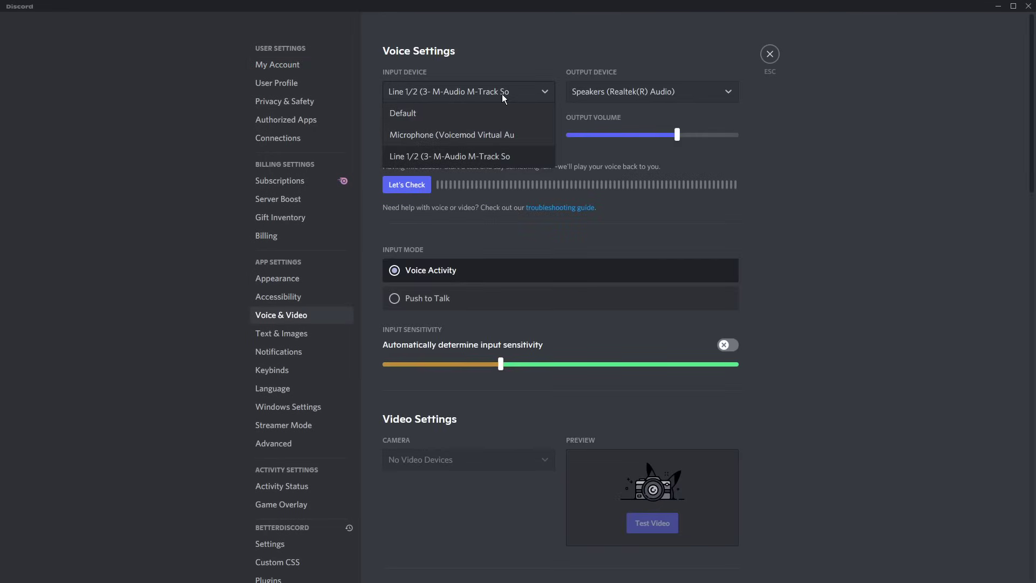
pyautogui.click(451, 140)
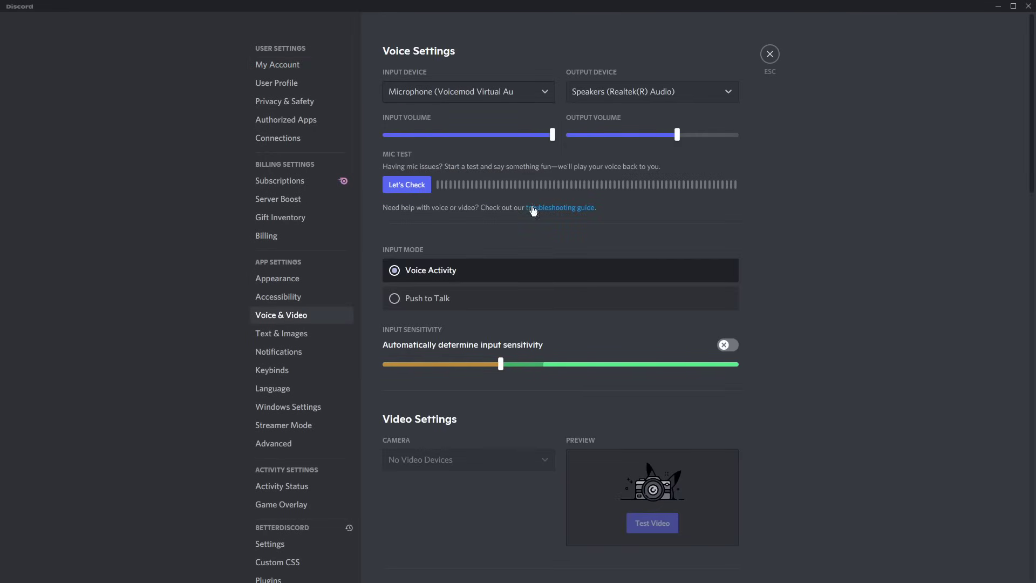
# Run Discord's mic test twice to hear the changed voice, stopping it each time.
pyautogui.click(408, 187)
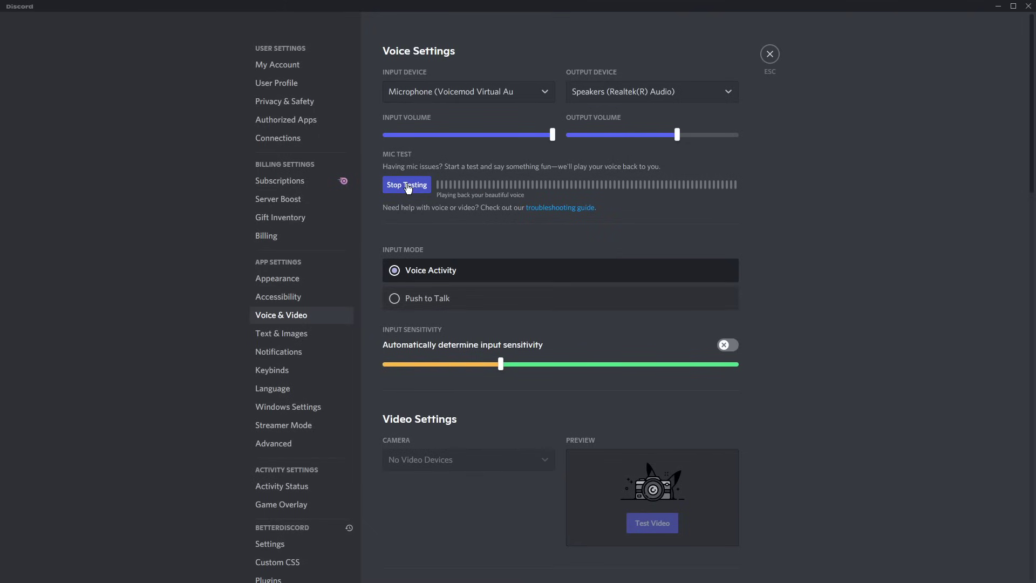
pyautogui.click(408, 187)
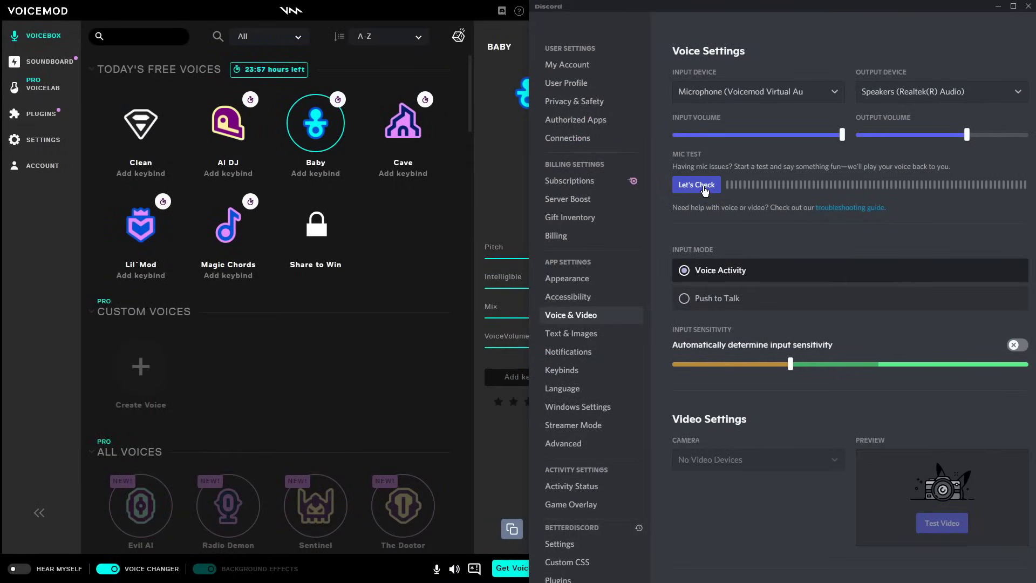
pyautogui.click(696, 185)
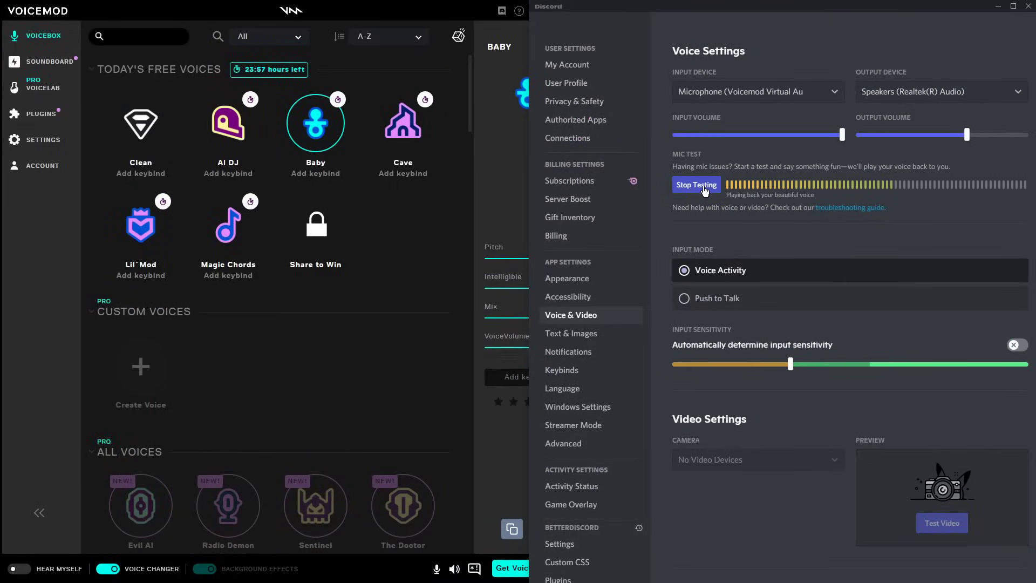
pyautogui.click(703, 186)
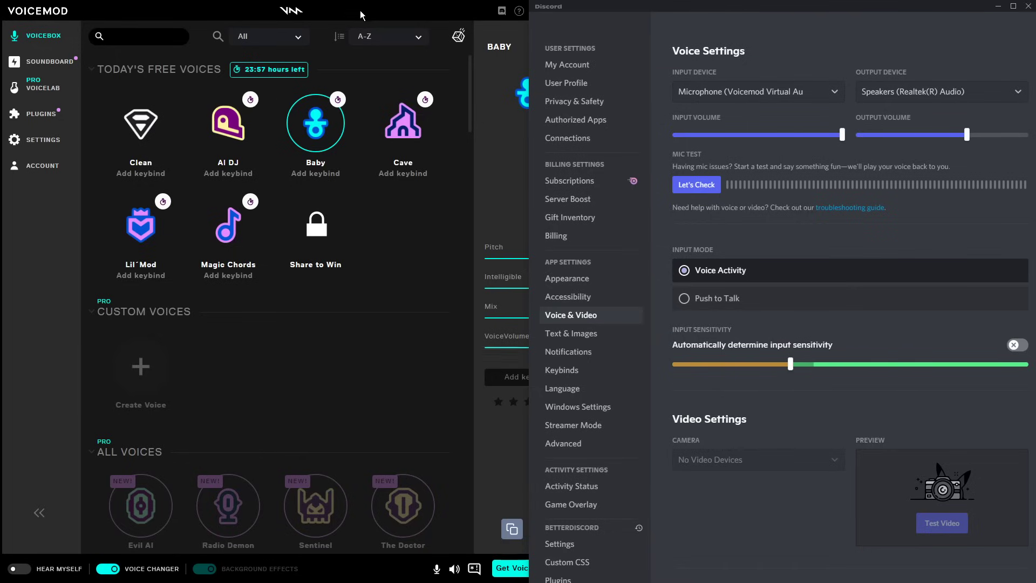
# Switch to Voicemod, maximize its window and enable Hear Myself.
pyautogui.moveTo(360, 11); pyautogui.dragTo(464, 175)
pyautogui.doubleClick(463, 175)
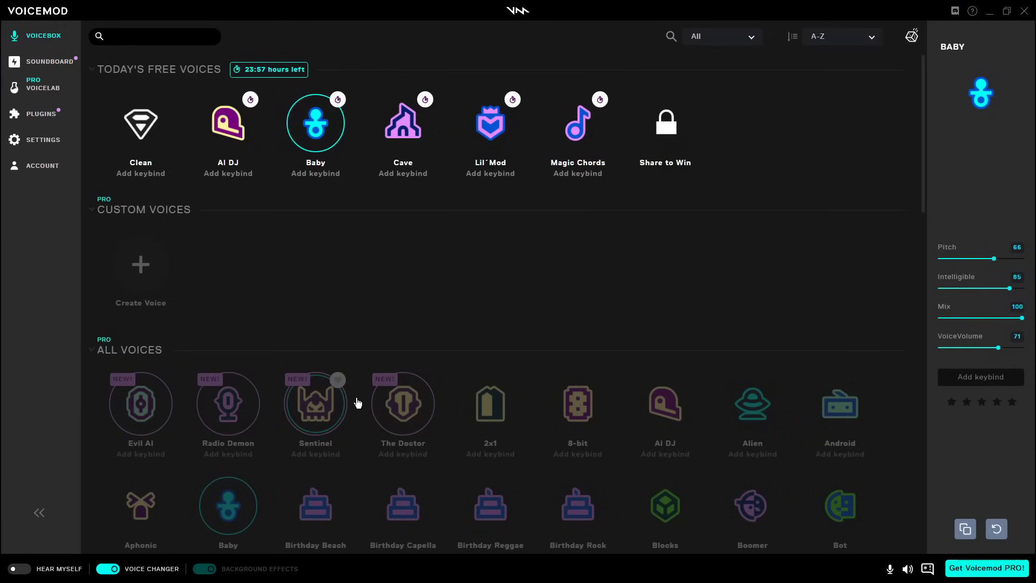
pyautogui.click(16, 571)
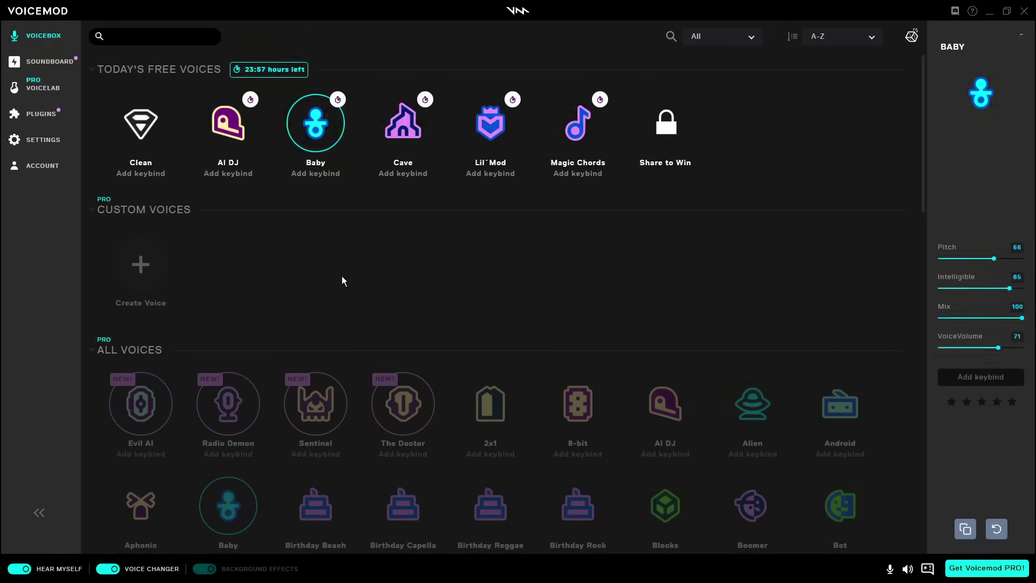
# Try to activate the Pro voice Evil AI from the All Voices collection.
pyautogui.scroll(-3, 324, 278)
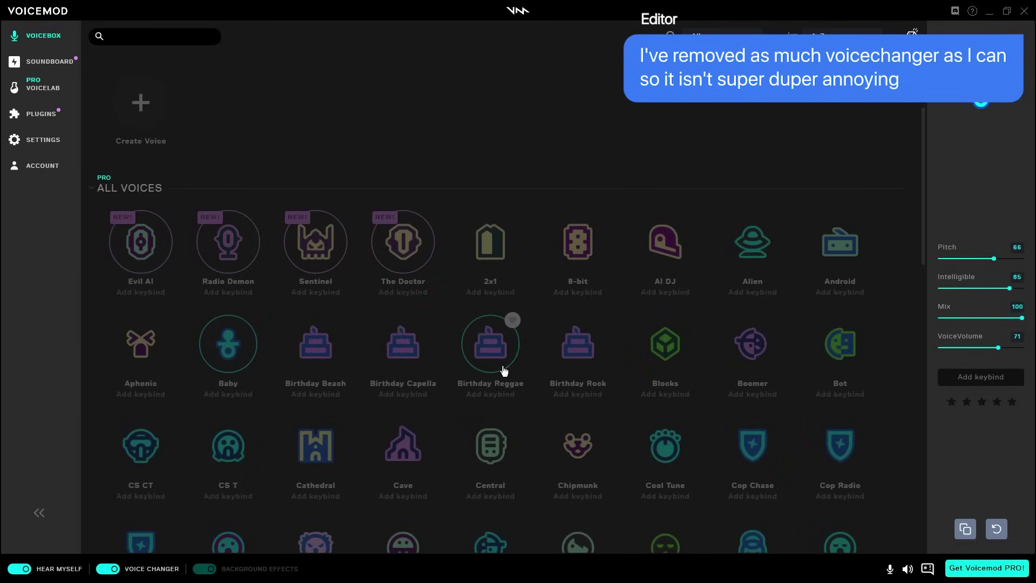
pyautogui.click(136, 250)
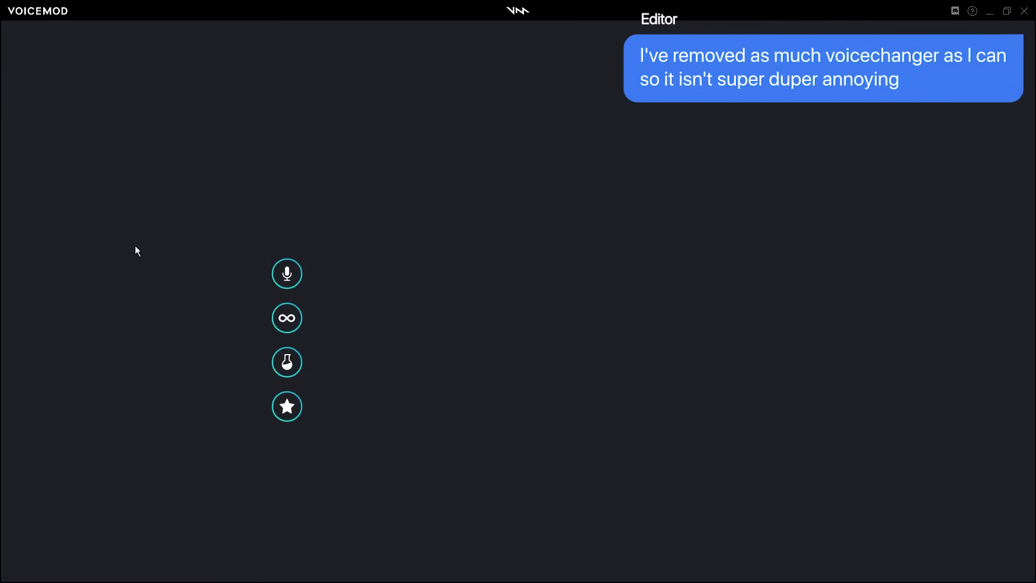
pyautogui.press('Escape')
pyautogui.scroll(3, 359, 248)
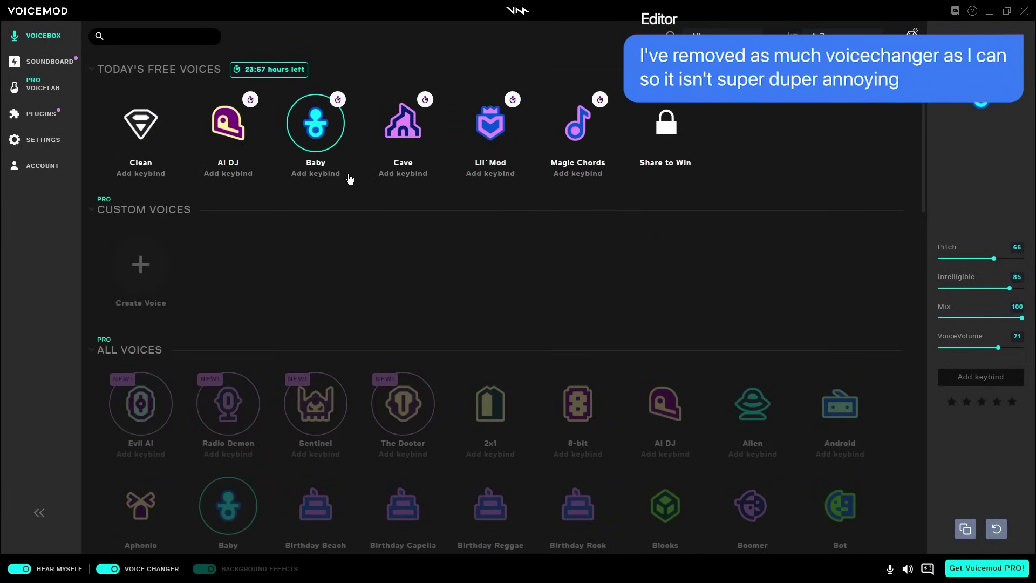
# Preview the free voices AI DJ, Cave and Lil'Mod, switching back to Clean for comparison.
pyautogui.click(230, 139)
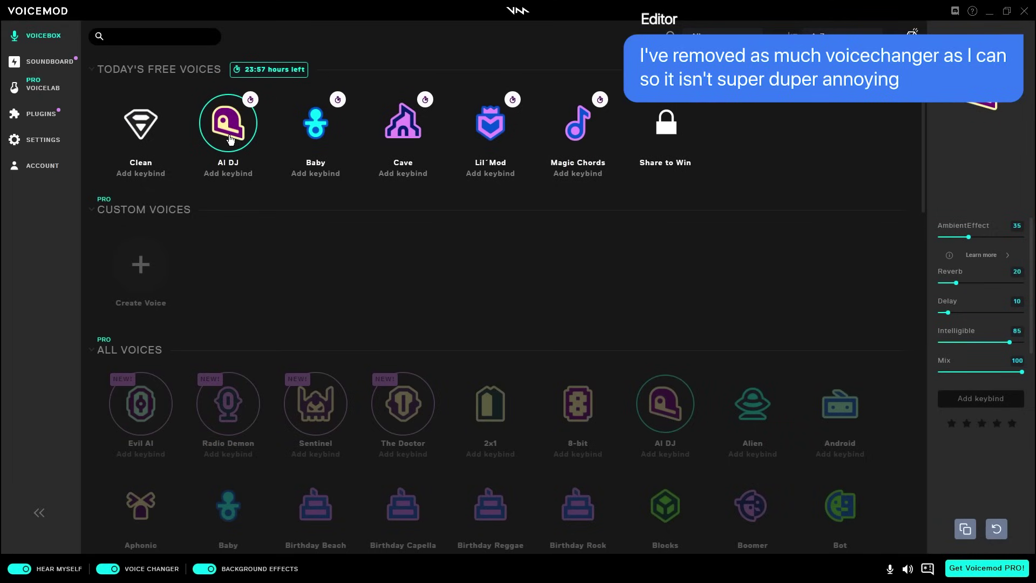
pyautogui.click(124, 137)
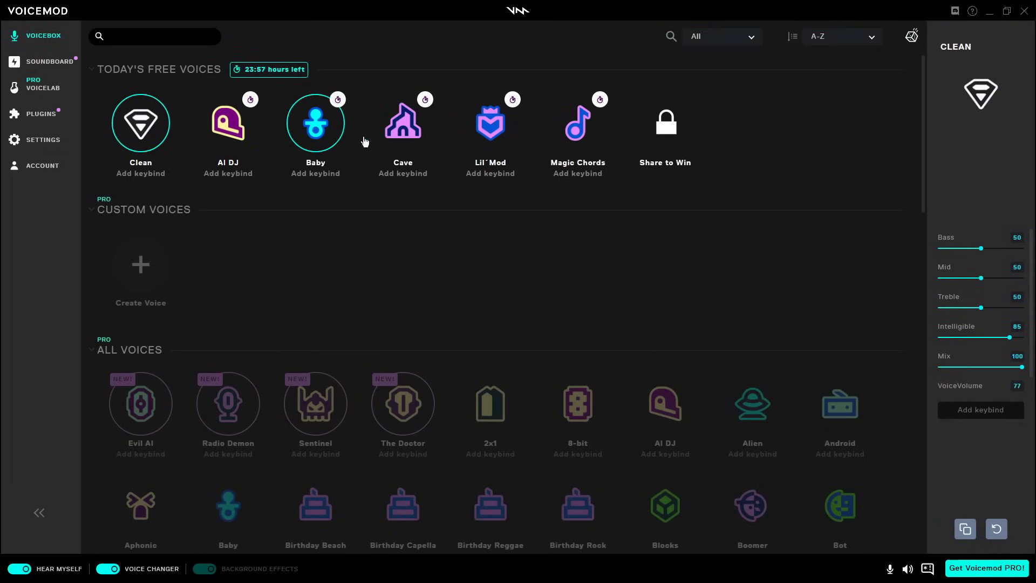
pyautogui.click(403, 135)
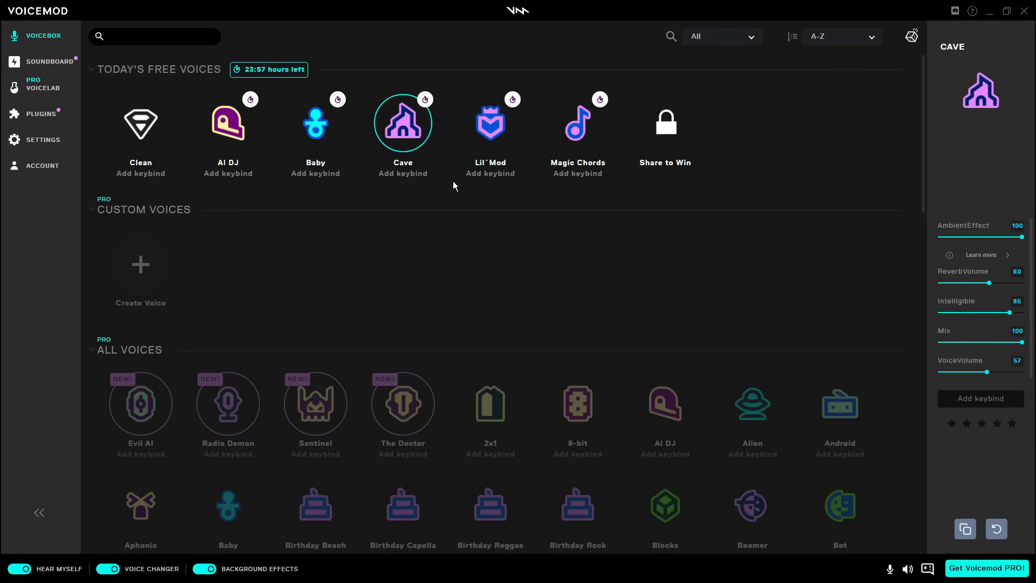
pyautogui.click(487, 139)
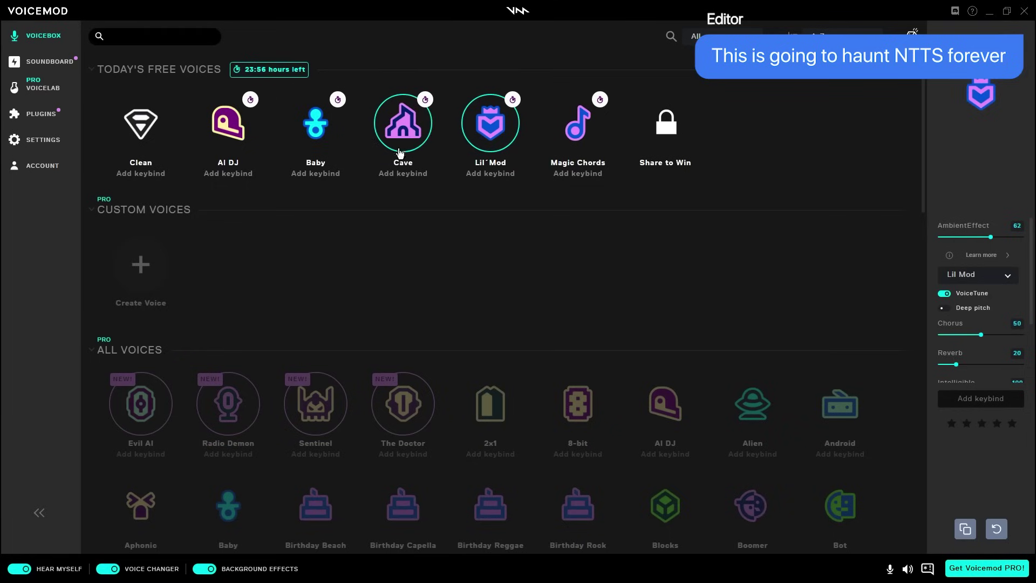
pyautogui.click(146, 131)
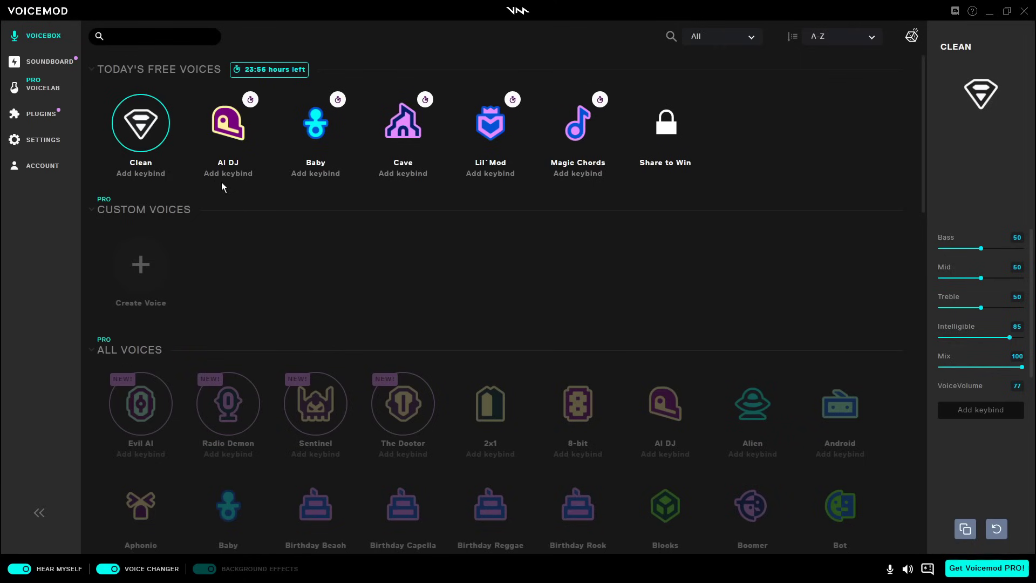
# Assign the numpad 8 key (Pad8) as the keybind for the Lil'Mod voice.
pyautogui.click(482, 182)
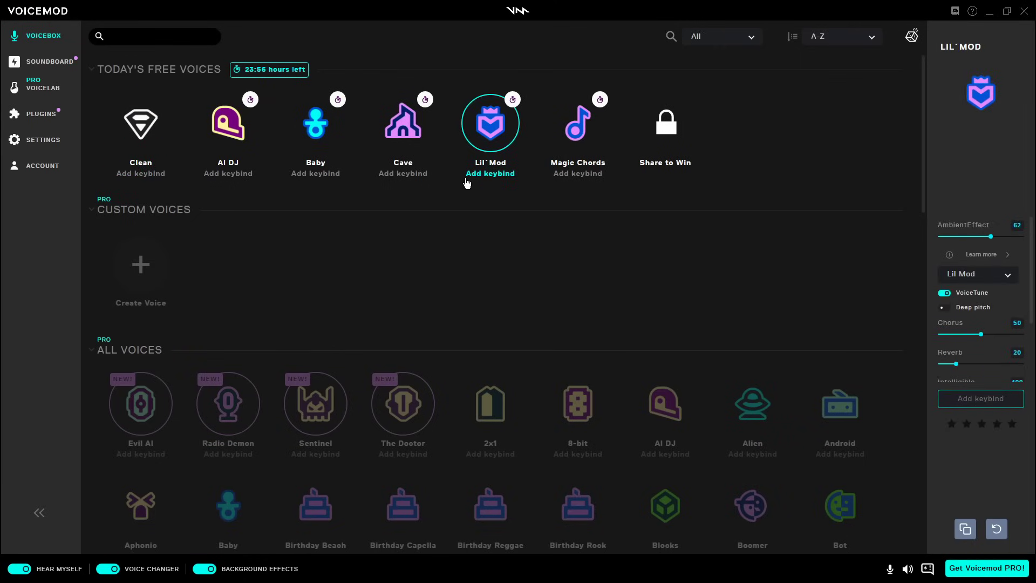
pyautogui.press('KP_8')
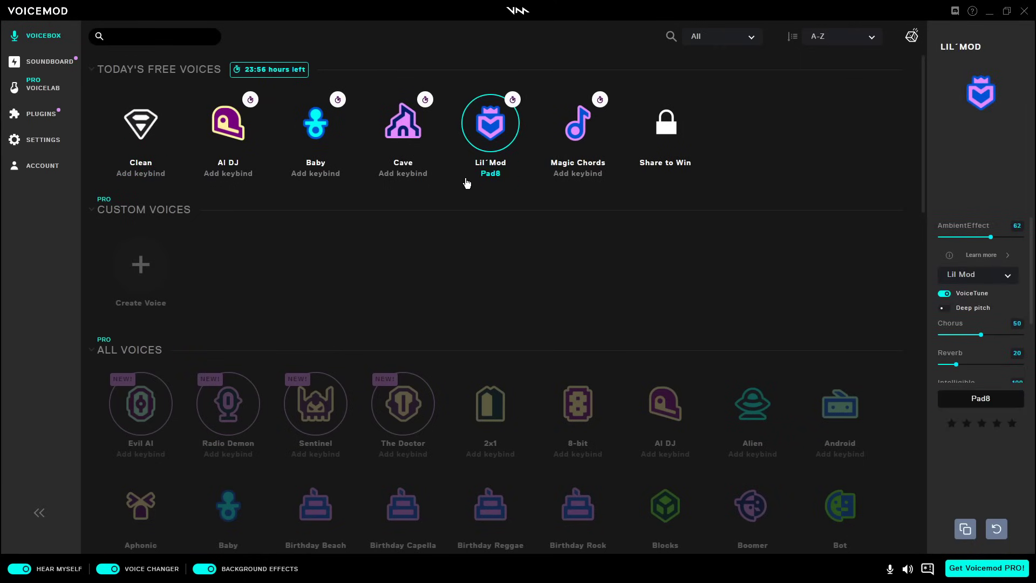
# Switch the active voice back to Clean and disable Hear Myself.
pyautogui.click(156, 145)
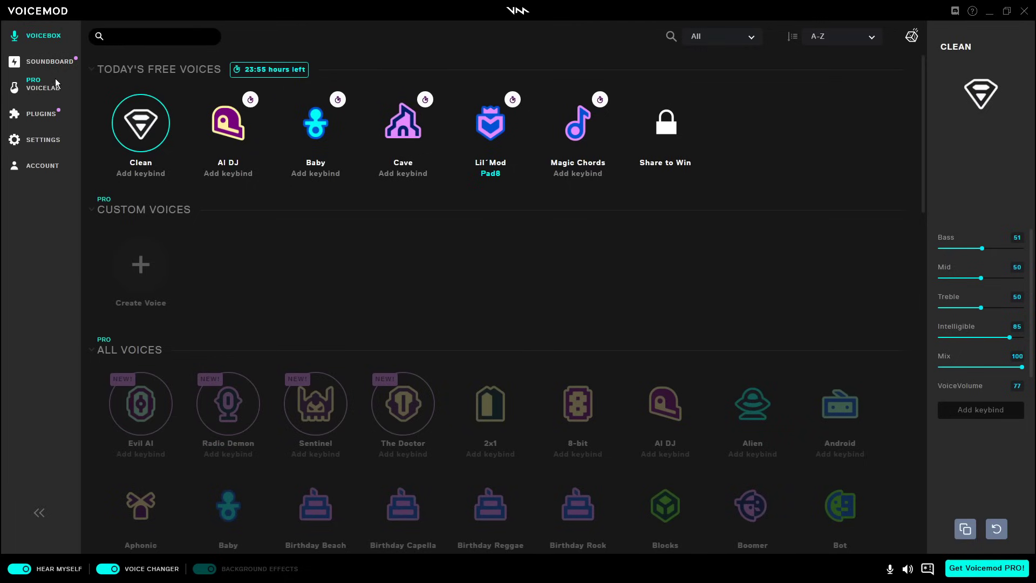
pyautogui.click(25, 574)
# Assign the numpad 7 key (Pad7) as the keybind for the snd032 sound in the soundboard.
pyautogui.click(49, 62)
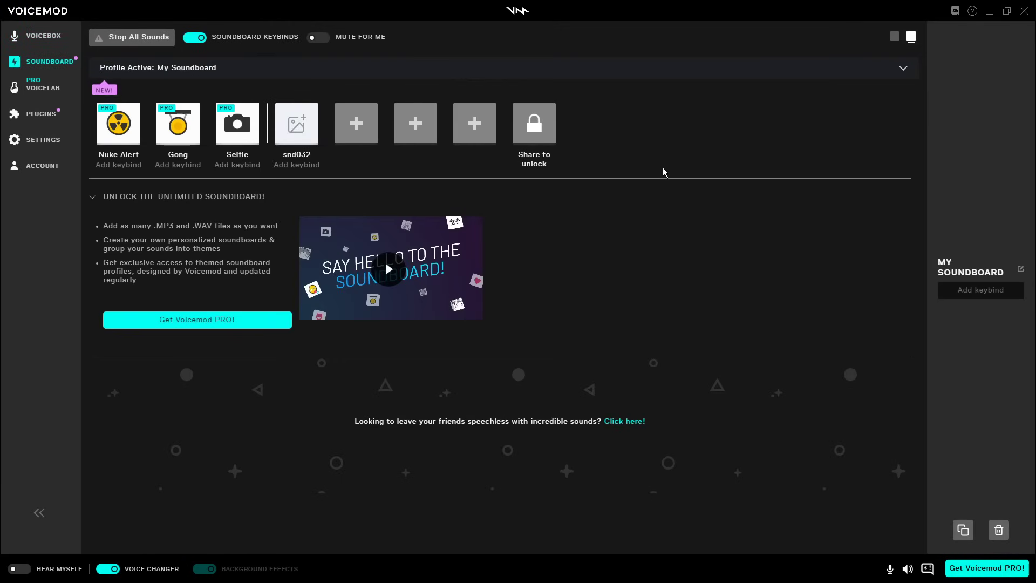
pyautogui.click(299, 169)
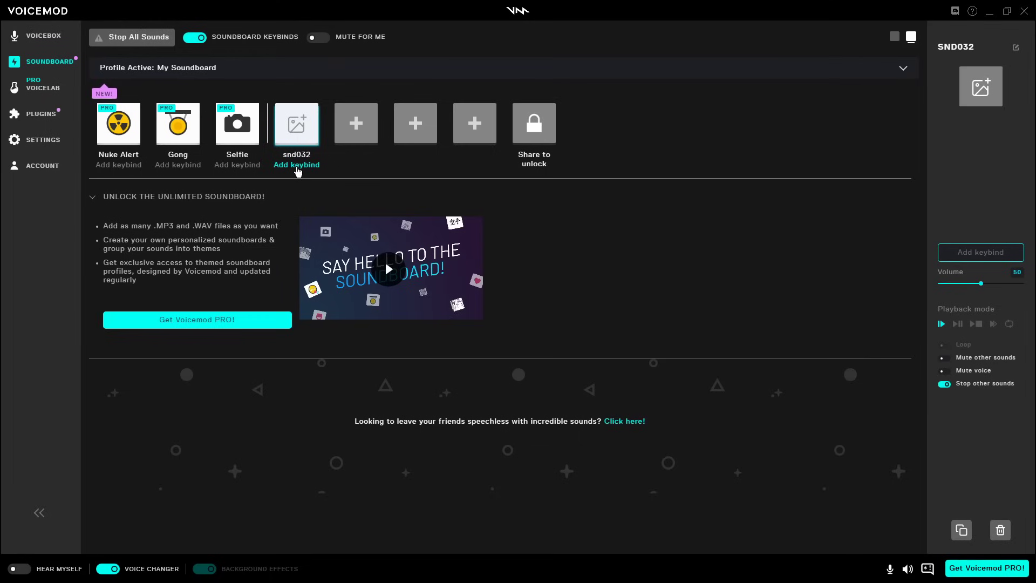
pyautogui.press('KP_7')
pyautogui.click(227, 247)
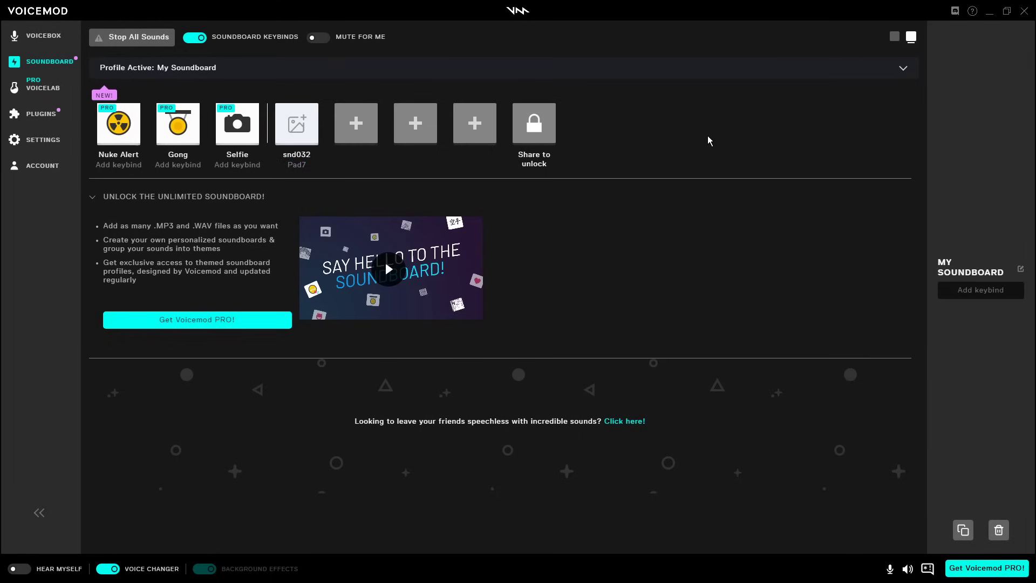
# Play the snd032 sound through its Pad7 keybind with Hear Myself enabled, and again with it disabled.
pyautogui.click(19, 570)
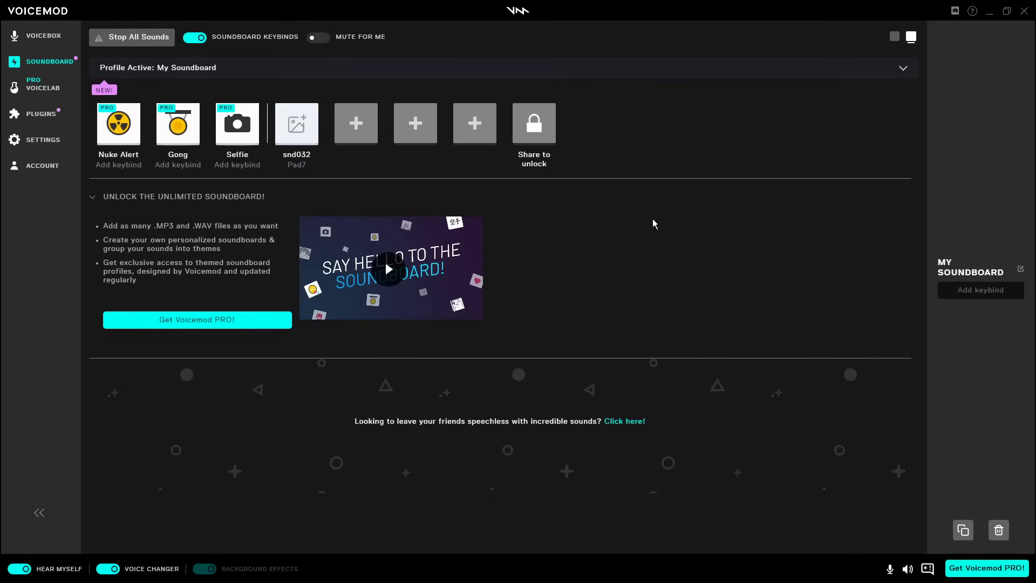
pyautogui.press('KP_7')
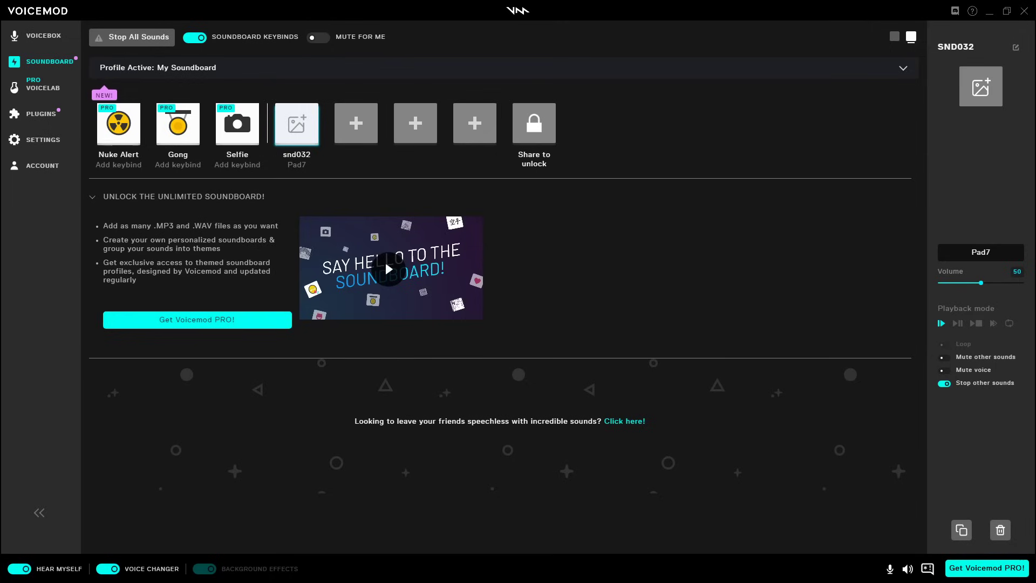
pyautogui.click(19, 570)
pyautogui.click(640, 189)
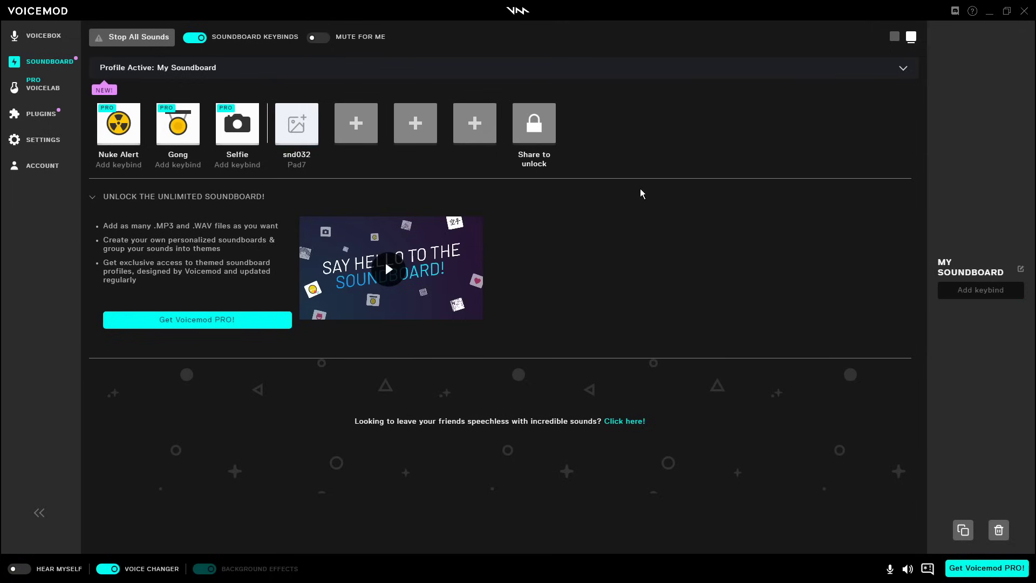
pyautogui.press('KP_7')
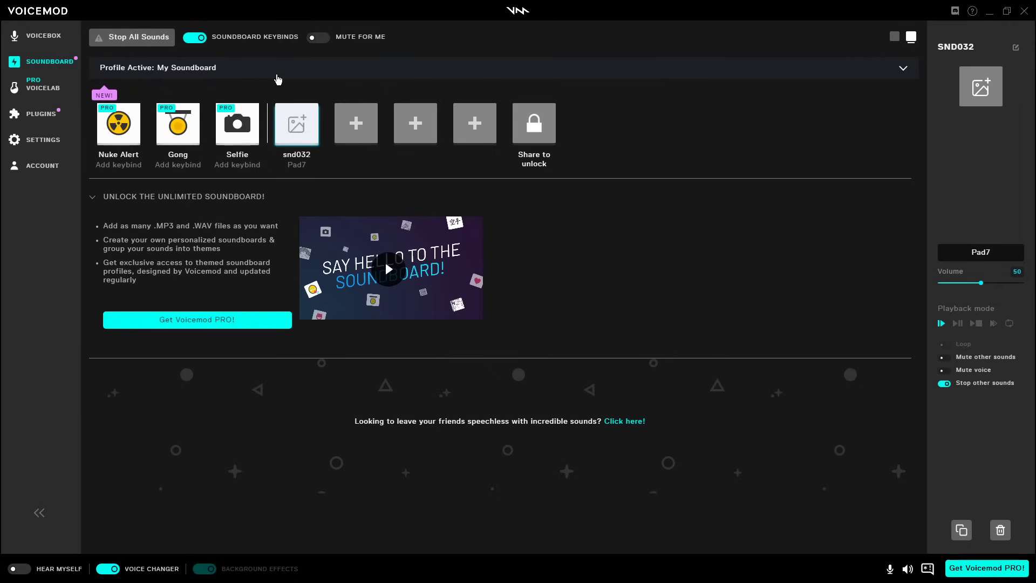
# Enable Mute For Me on the soundboard, disable it again, and play snd032 through its Pad7 keybind.
pyautogui.click(324, 41)
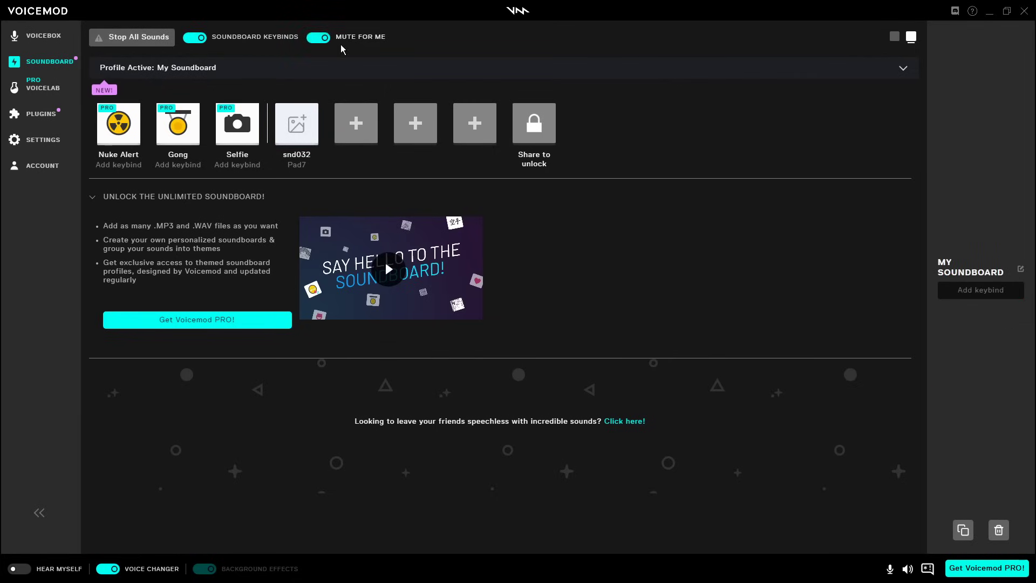
pyautogui.click(322, 38)
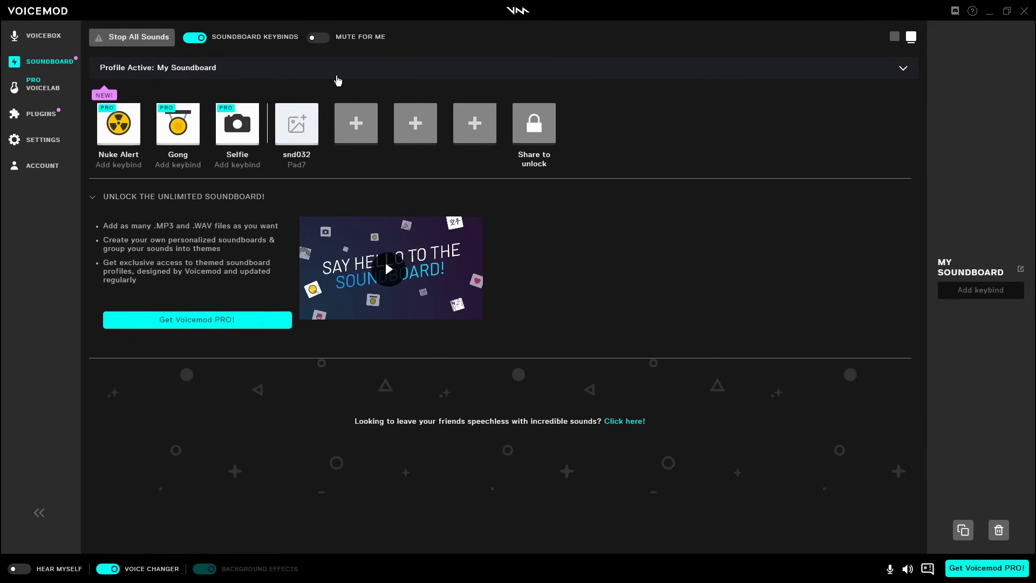
pyautogui.press('KP_7')
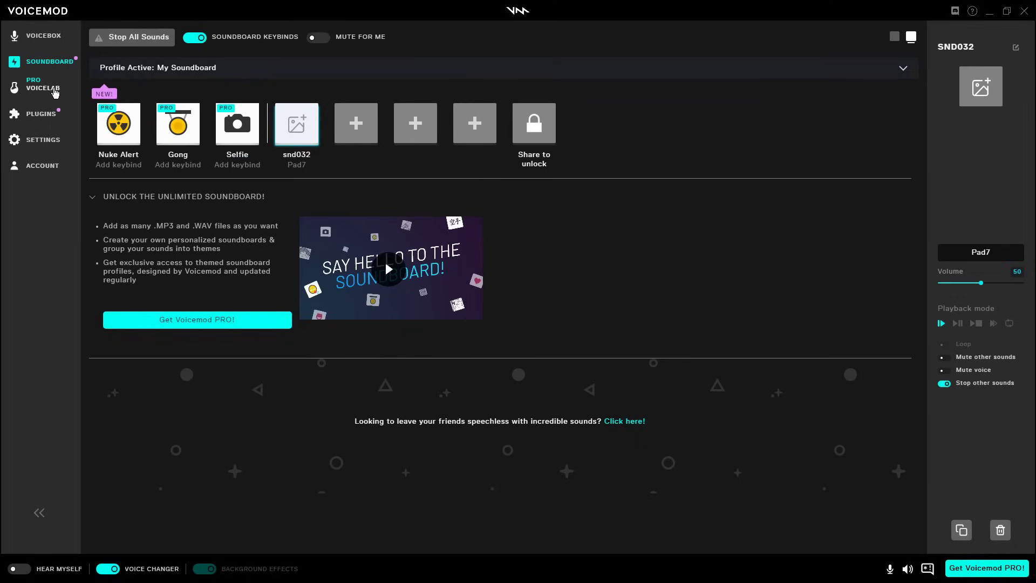
# Examine the Voicemod Pro plans and their prices, close the offer and open the plugins page.
pyautogui.click(281, 89)
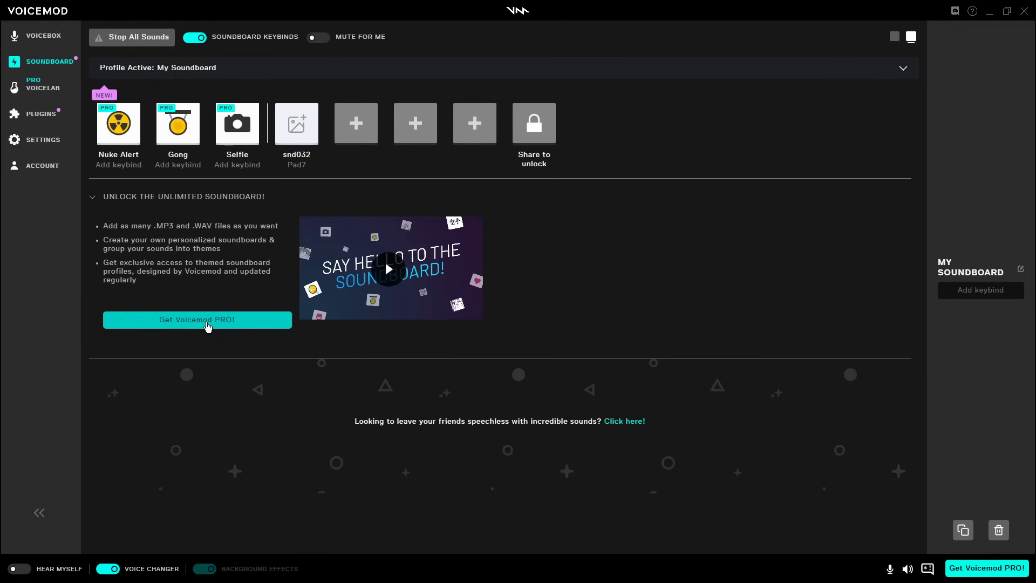
pyautogui.click(207, 324)
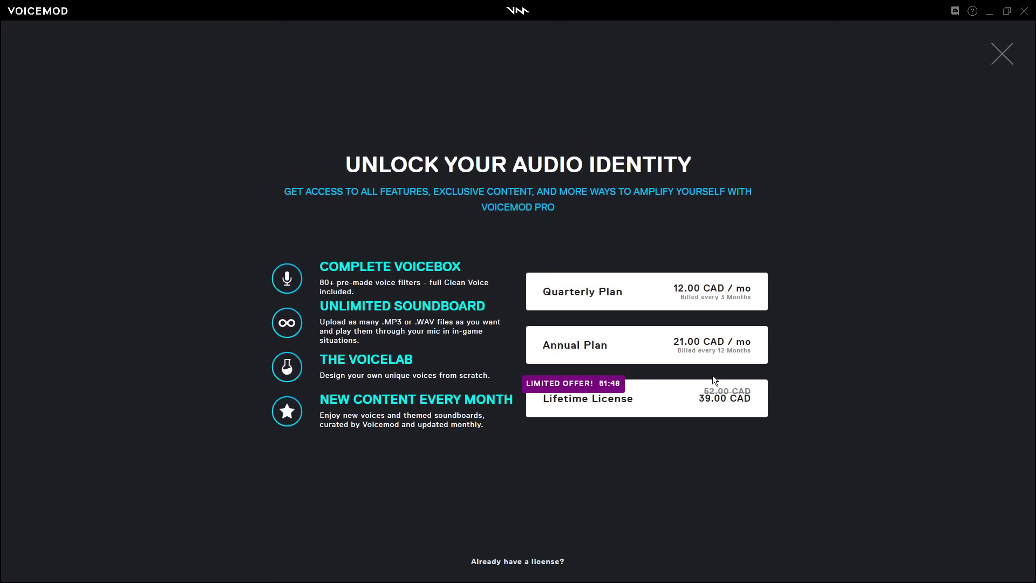
pyautogui.click(1002, 54)
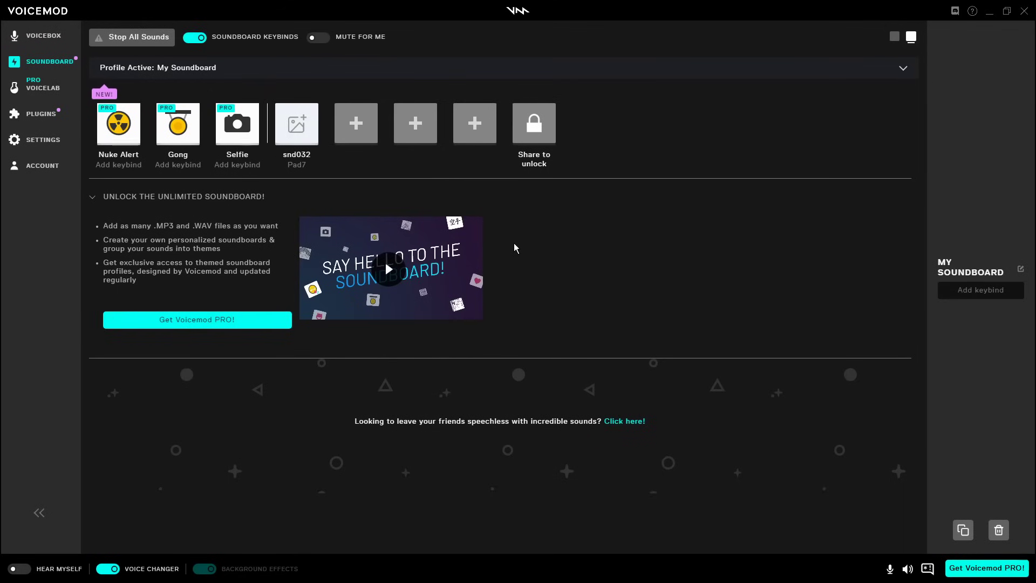
pyautogui.click(38, 114)
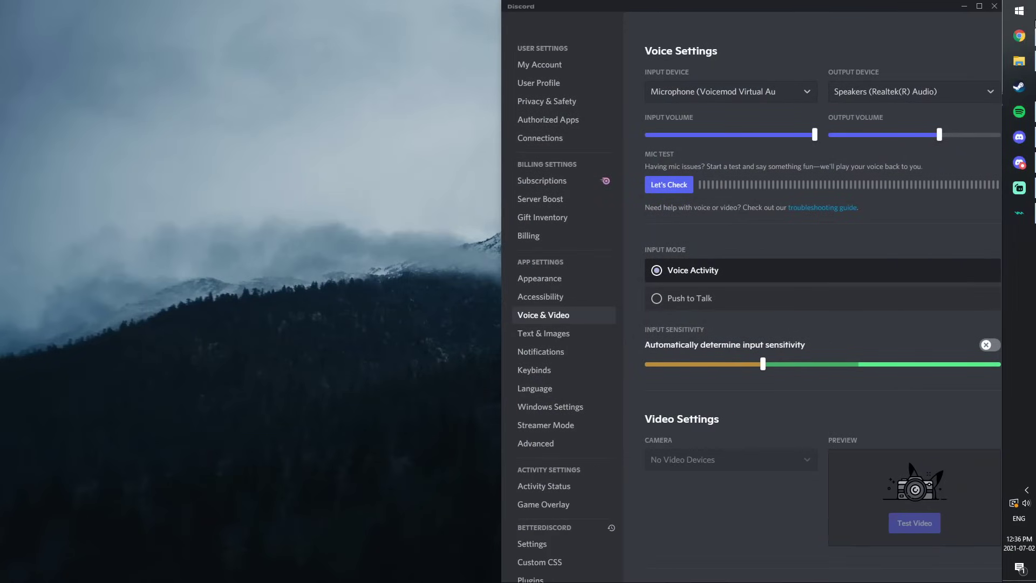
# Switch to Windows Apps & features, filter the installed apps by "voice" and select the Voicemod entry.
pyautogui.click(1019, 10)
pyautogui.write('add')
pyautogui.press('Return')
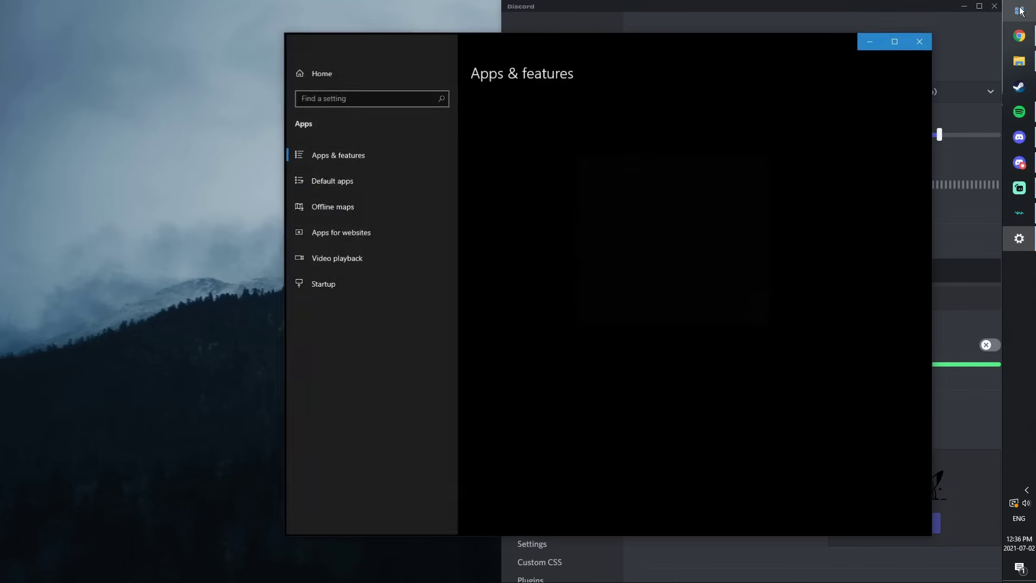
pyautogui.doubleClick(587, 47)
pyautogui.click(233, 244)
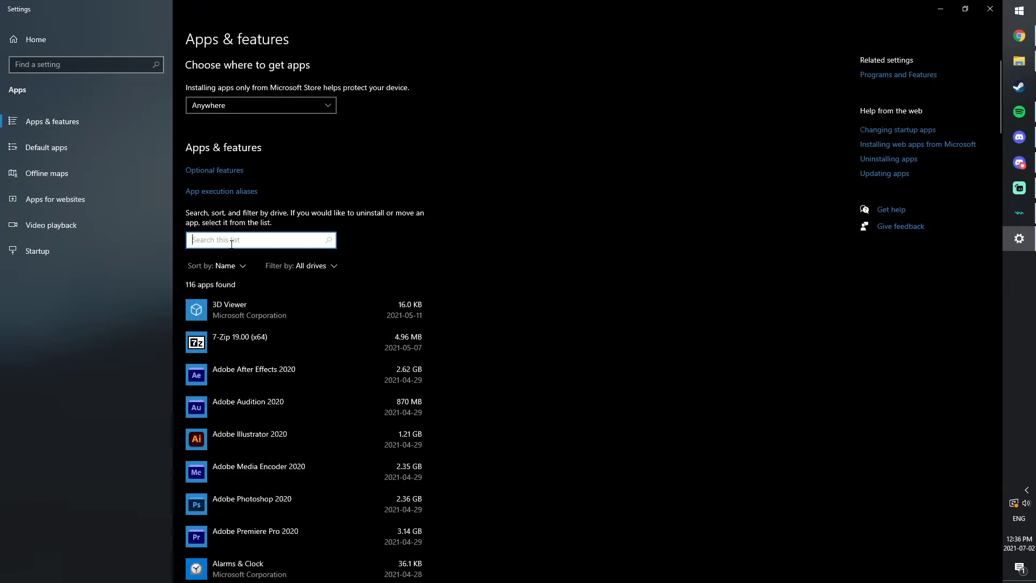
pyautogui.write('voice')
pyautogui.click(407, 354)
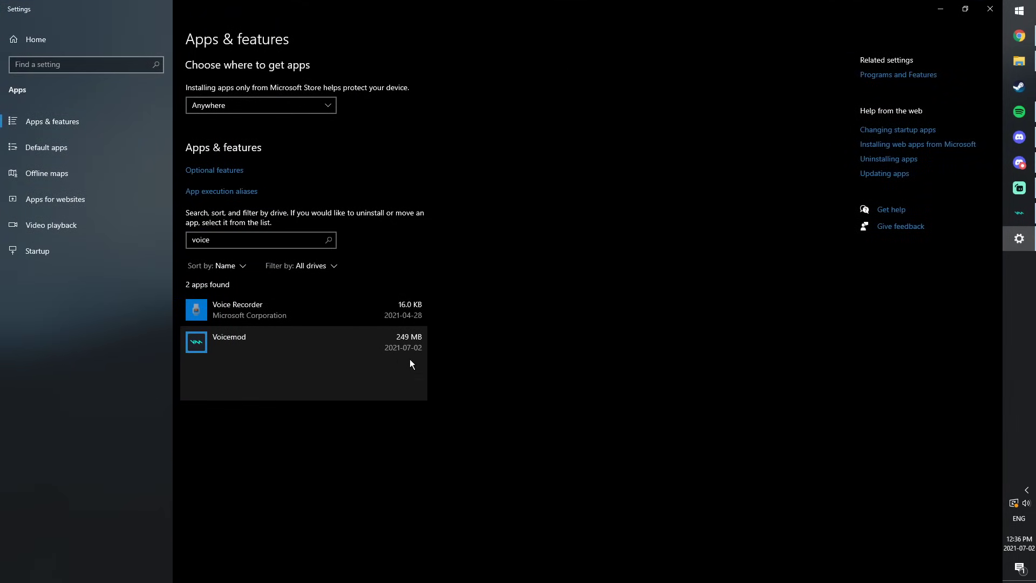
pyautogui.click(941, 8)
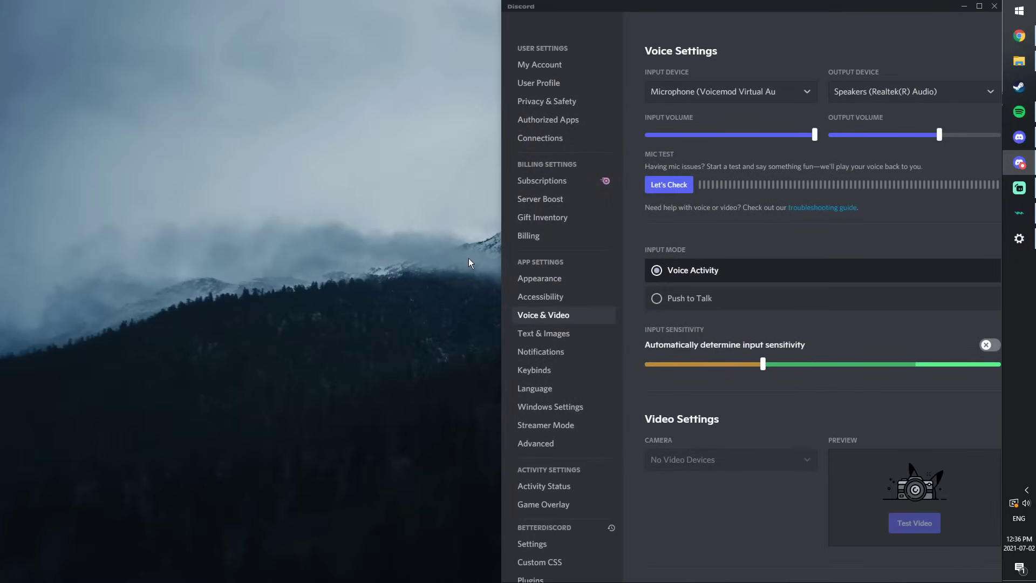
# Move the Discord settings window away from the screen edge toward the middle of the desktop.
pyautogui.doubleClick(645, 6)
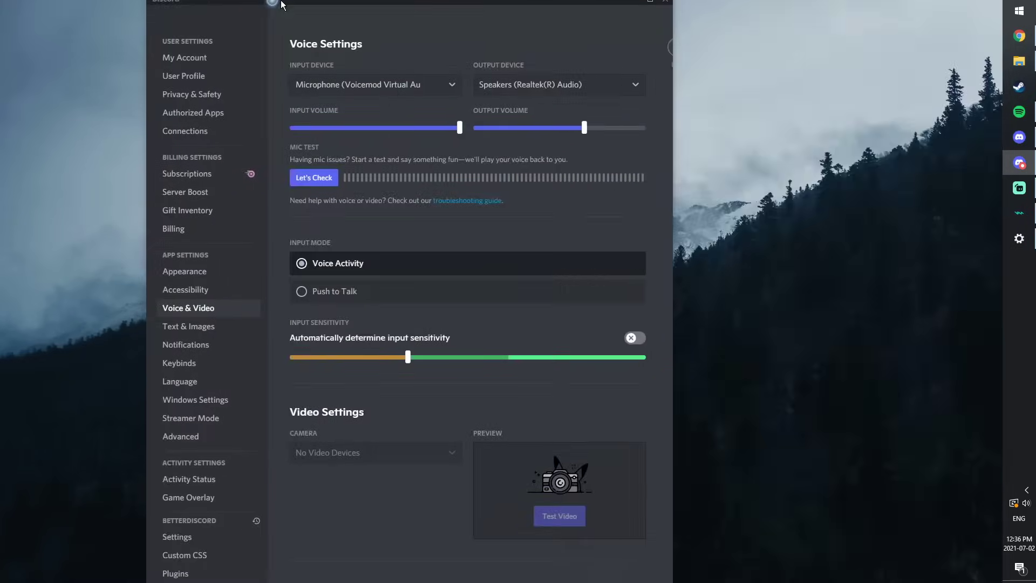